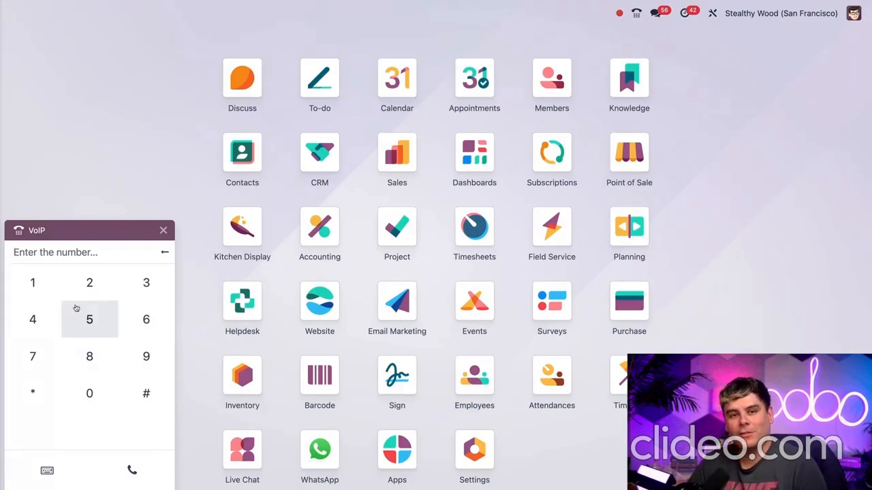
Close the VoIP dialer and review the recent conversations and the pending activities by record type
{"action": "left_click", "coordinate": [162, 230]}
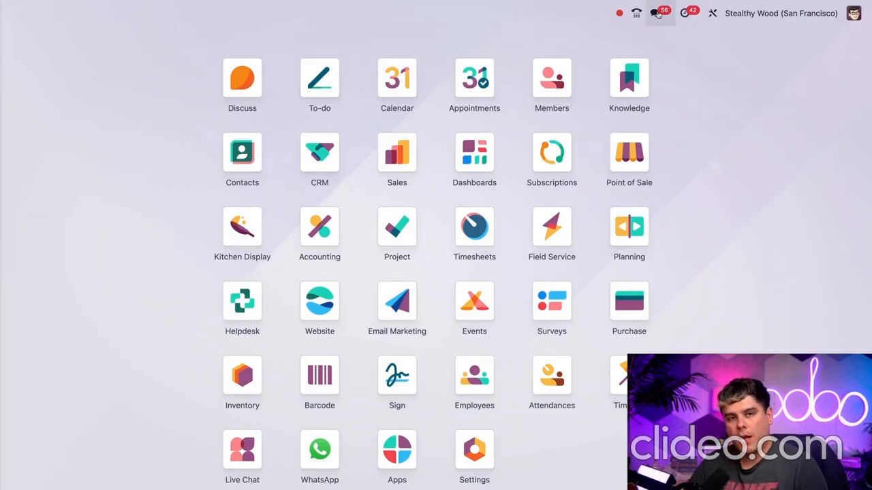
{"action": "left_click", "coordinate": [656, 13]}
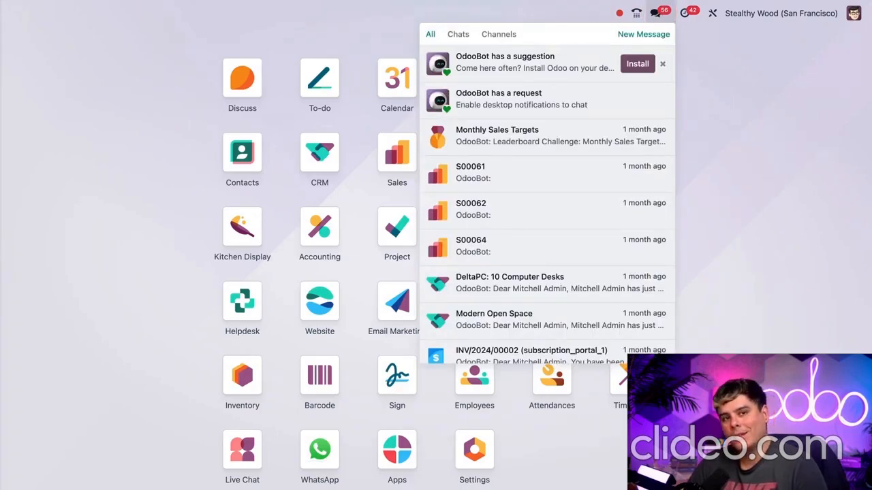
{"action": "left_click", "coordinate": [685, 13]}
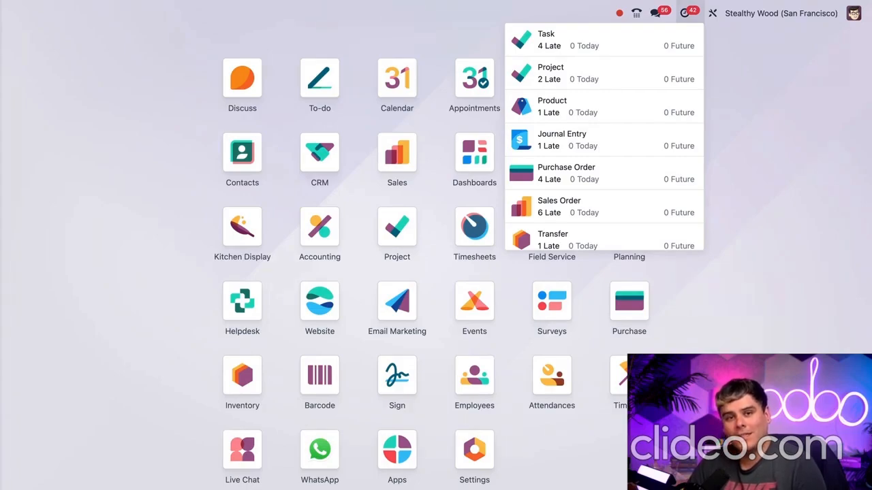
View the app customization screen and the list of available companies, leaving both without changes
{"action": "left_click", "coordinate": [713, 13]}
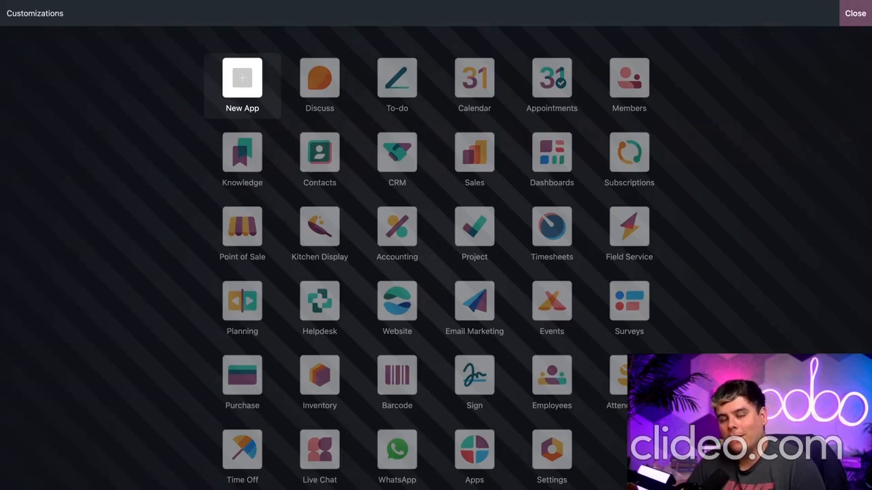
{"action": "left_click", "coordinate": [855, 13]}
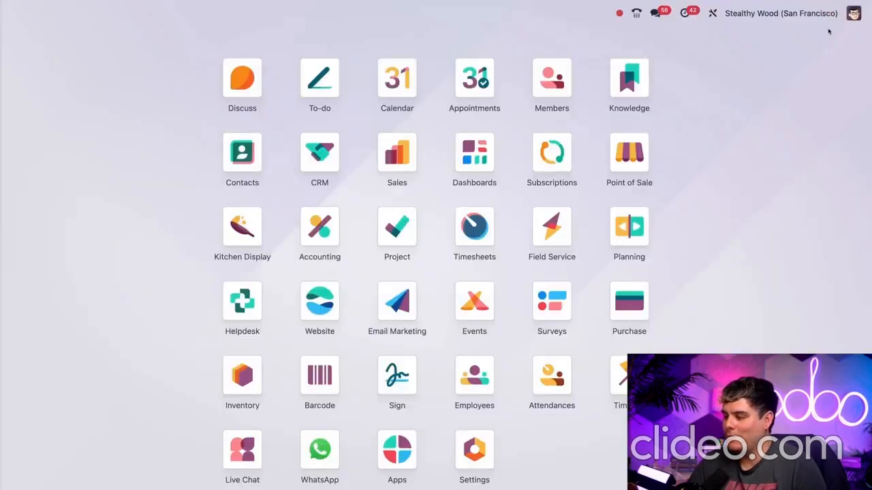
{"action": "left_click", "coordinate": [782, 15]}
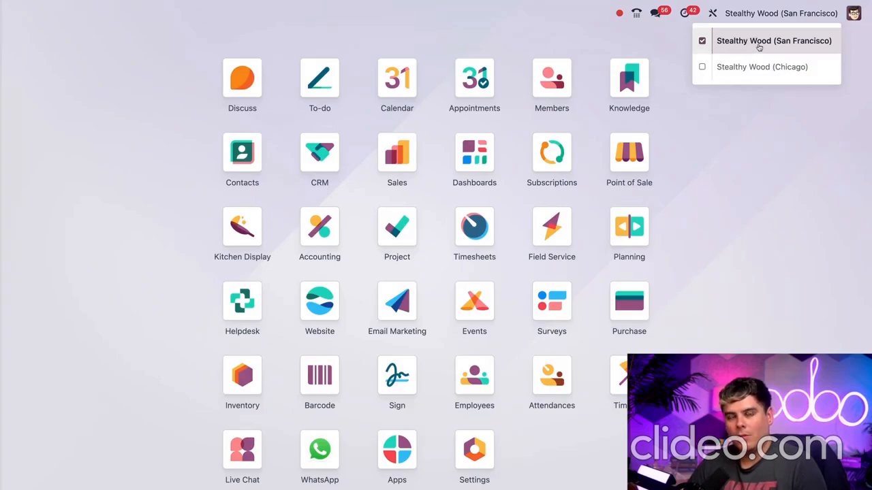
{"action": "left_click", "coordinate": [766, 196]}
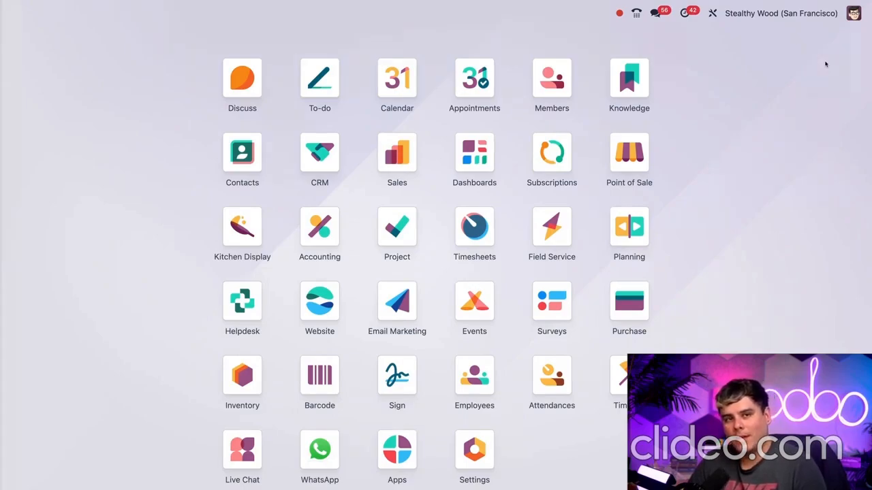
Bring up the command palette from the user options and search the menus for "sales"
{"action": "left_click", "coordinate": [852, 13]}
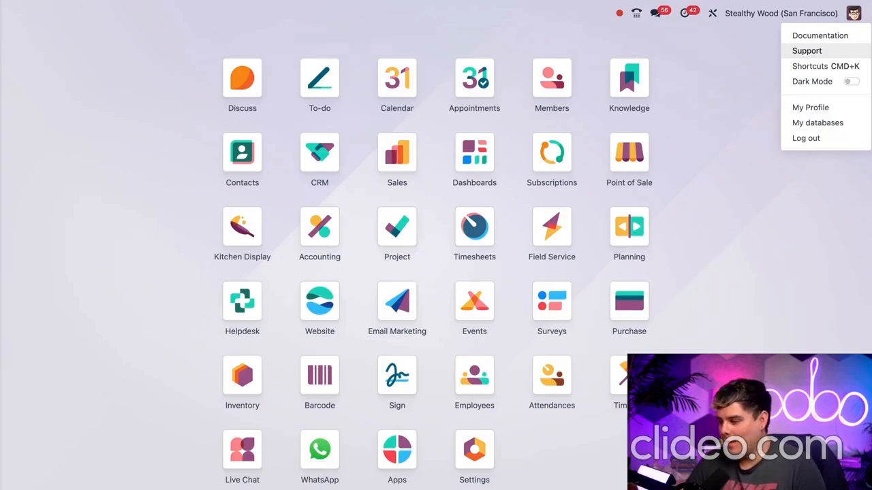
{"action": "left_click", "coordinate": [827, 66]}
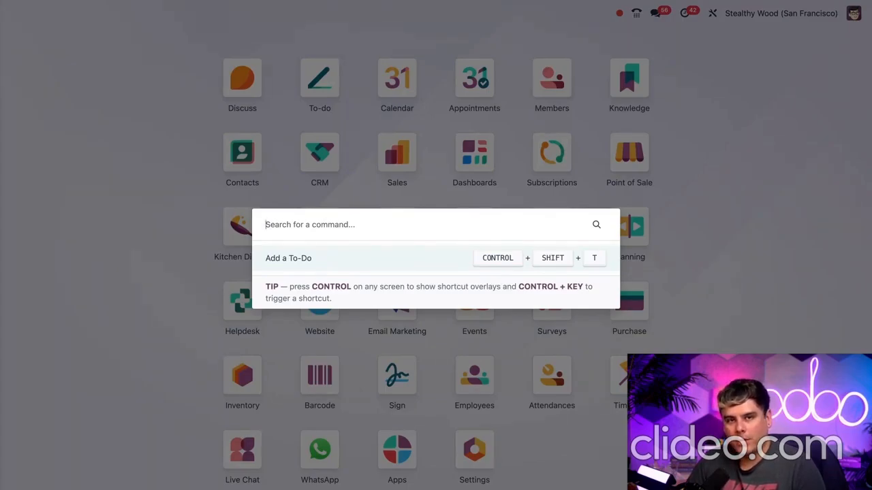
{"action": "type", "text": "/ "}
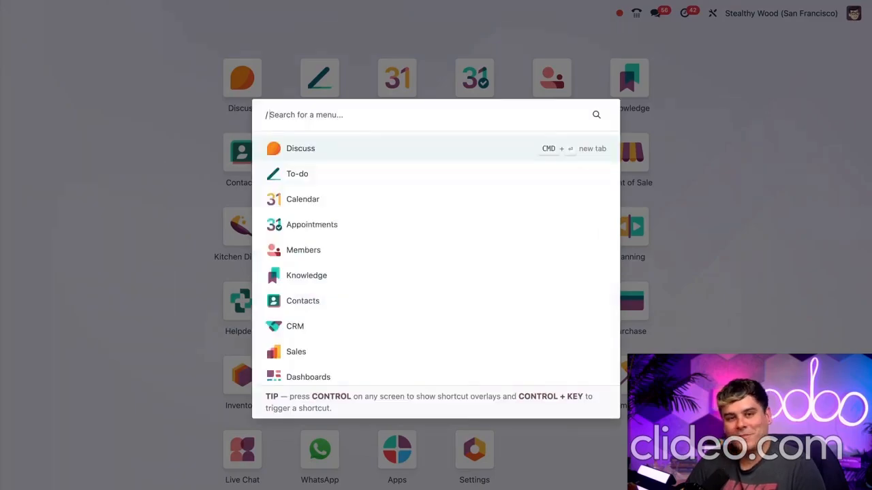
{"action": "type", "text": "sale"}
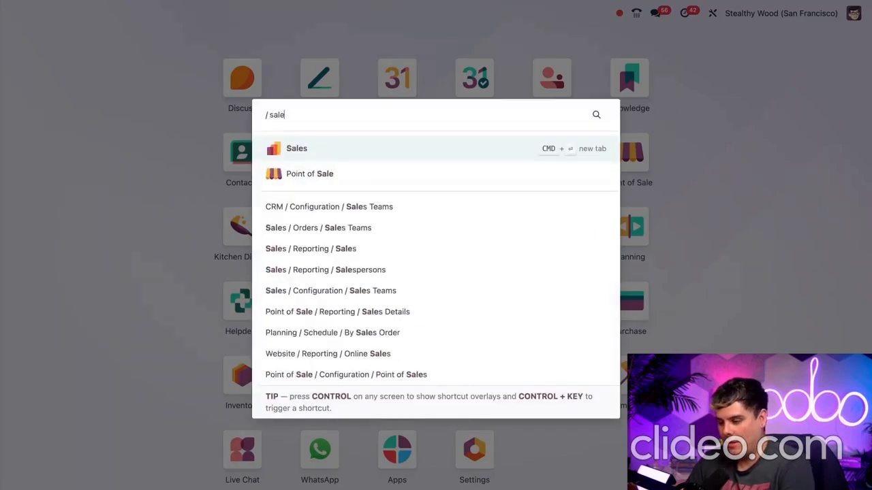
{"action": "type", "text": "s"}
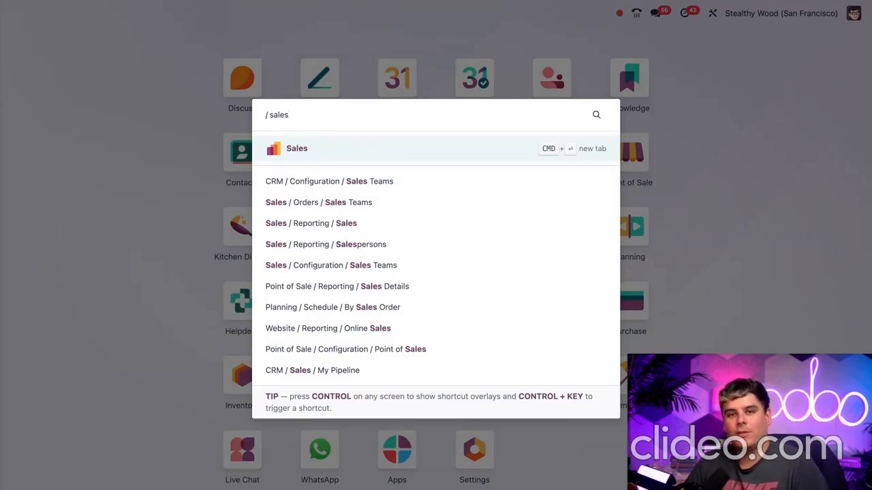
Replace the menu search with "product v" and open the Product Variants list of Sales
{"action": "key", "text": "BackSpace"}
{"action": "key", "text": "BackSpace"}
{"action": "key", "text": "BackSpace"}
{"action": "key", "text": "BackSpace"}
{"action": "key", "text": "BackSpace"}
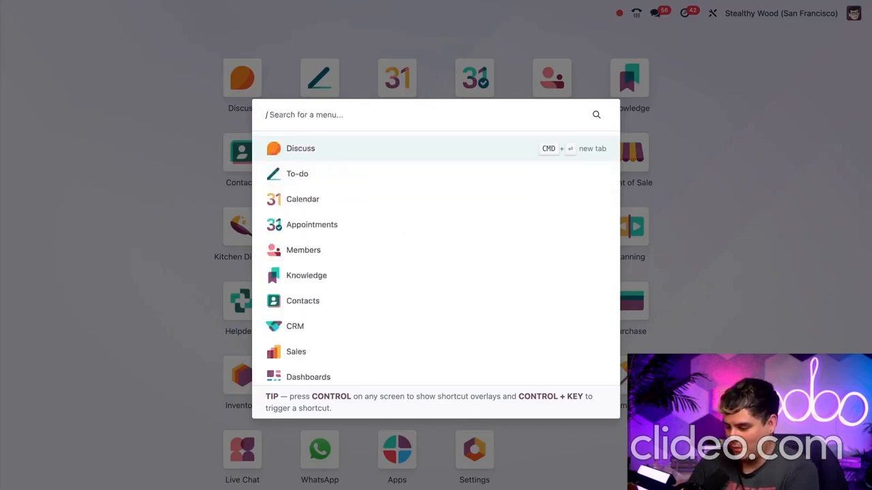
{"action": "type", "text": "product"}
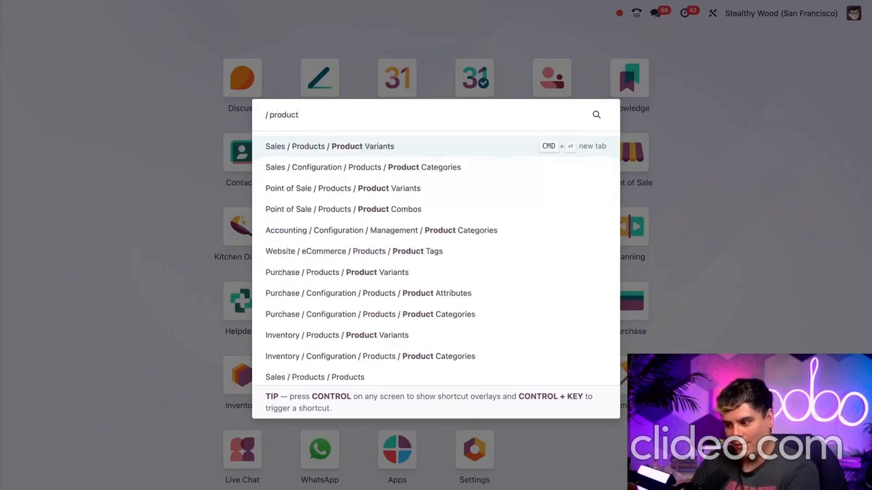
{"action": "type", "text": " v"}
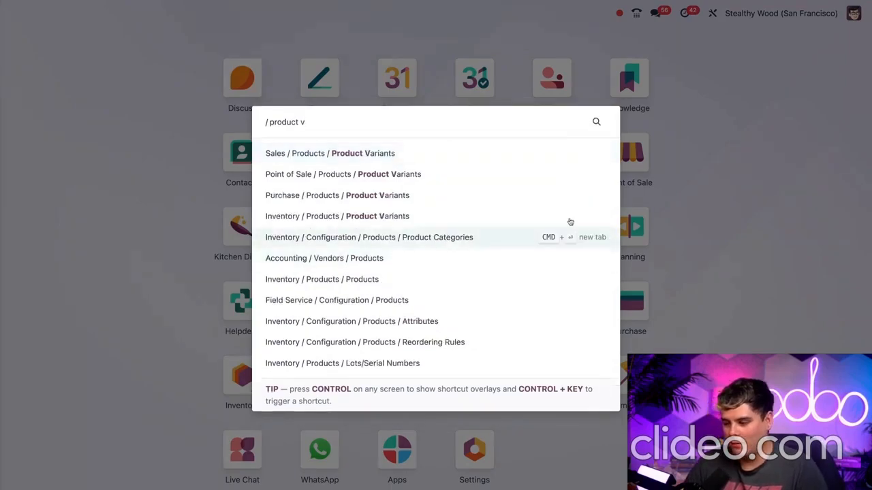
{"action": "left_click", "coordinate": [499, 154]}
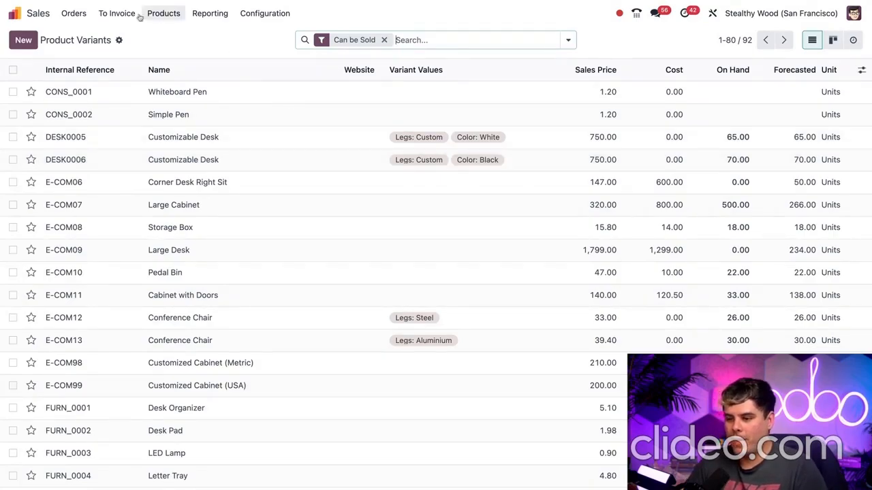
Return to the app home screen, search the menus directly for "sales" and dismiss the results
{"action": "left_click", "coordinate": [14, 13]}
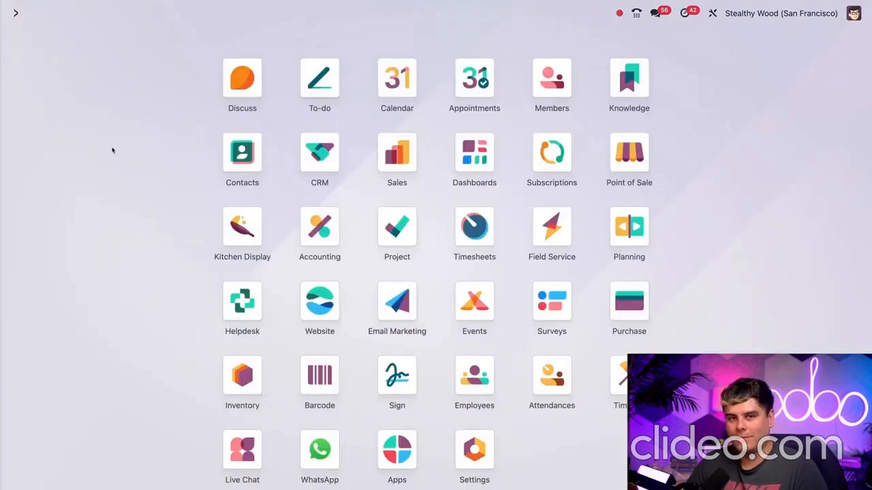
{"action": "type", "text": "sales"}
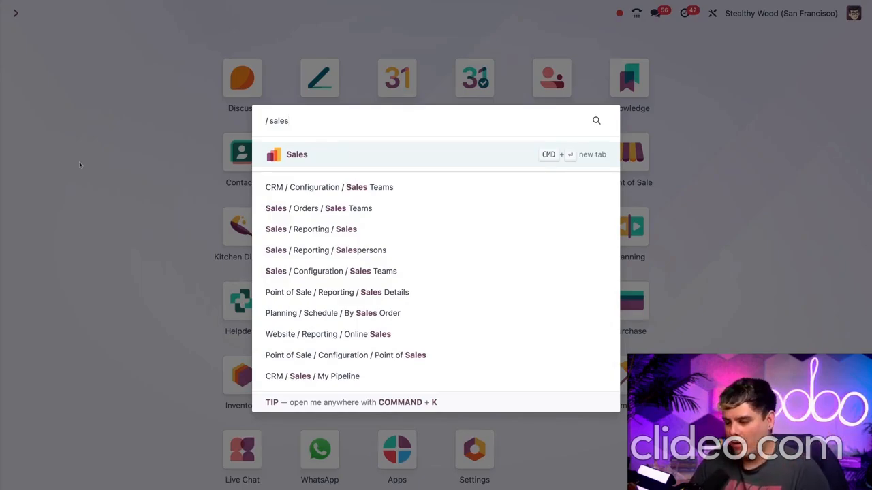
{"action": "left_click", "coordinate": [92, 187]}
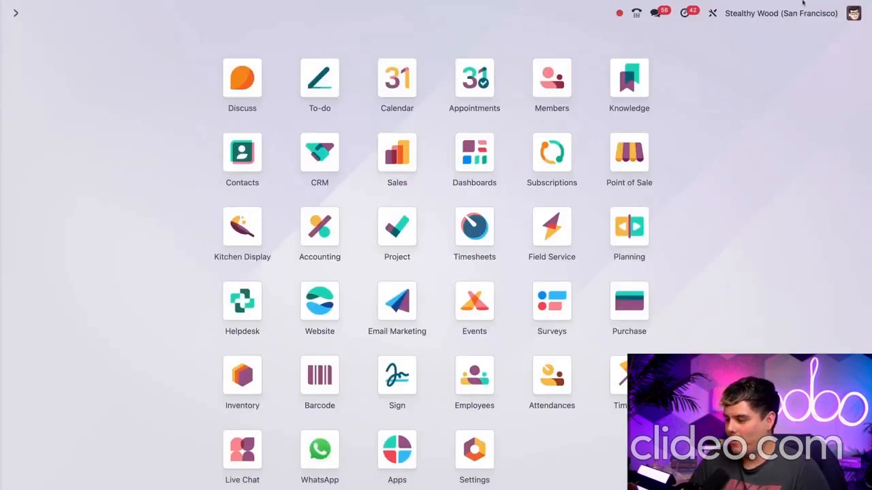
Turn dark mode on for the interface and switch it back off
{"action": "left_click", "coordinate": [852, 15]}
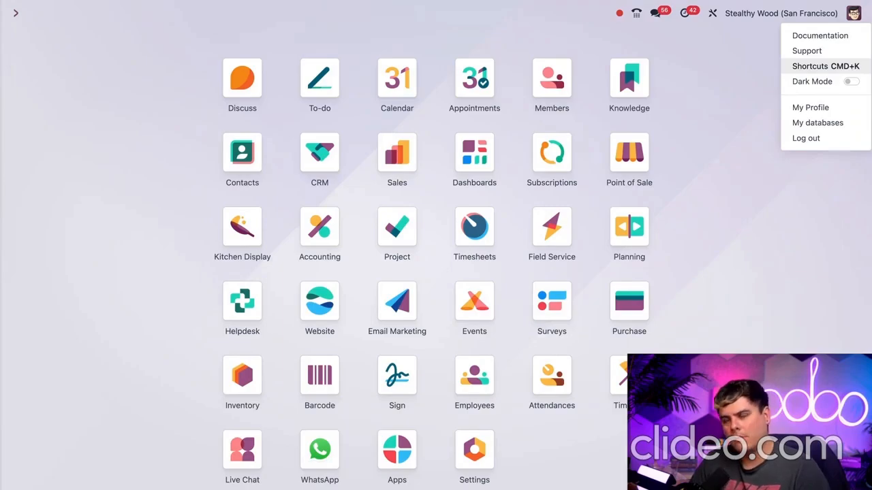
{"action": "left_click", "coordinate": [852, 82]}
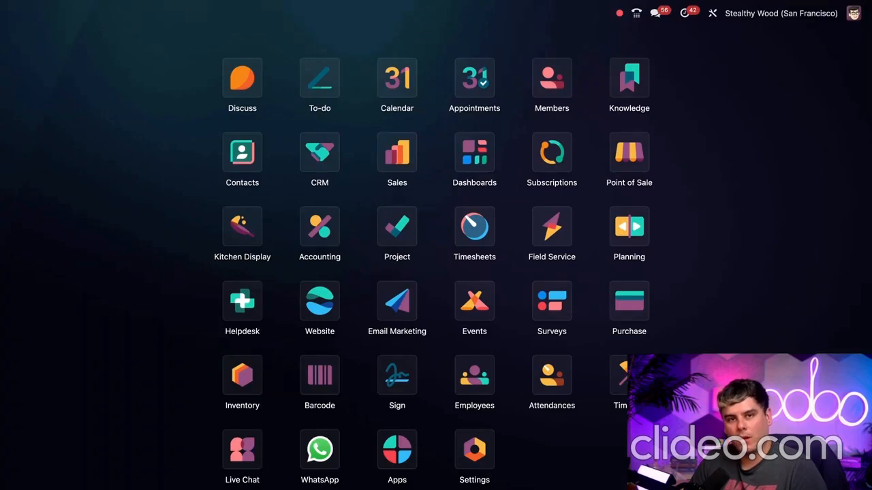
{"action": "left_click", "coordinate": [853, 15]}
{"action": "left_click", "coordinate": [853, 82]}
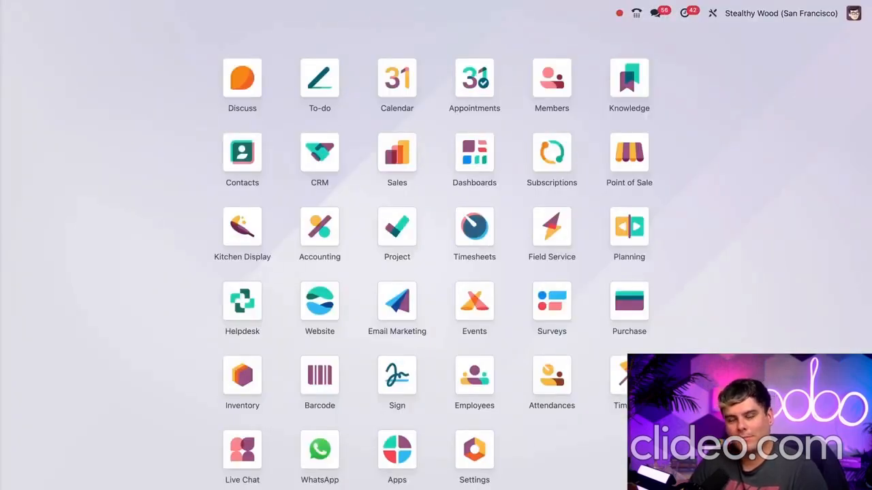
Open the current user's own profile with its notification, language and timezone preferences
{"action": "left_click", "coordinate": [853, 15]}
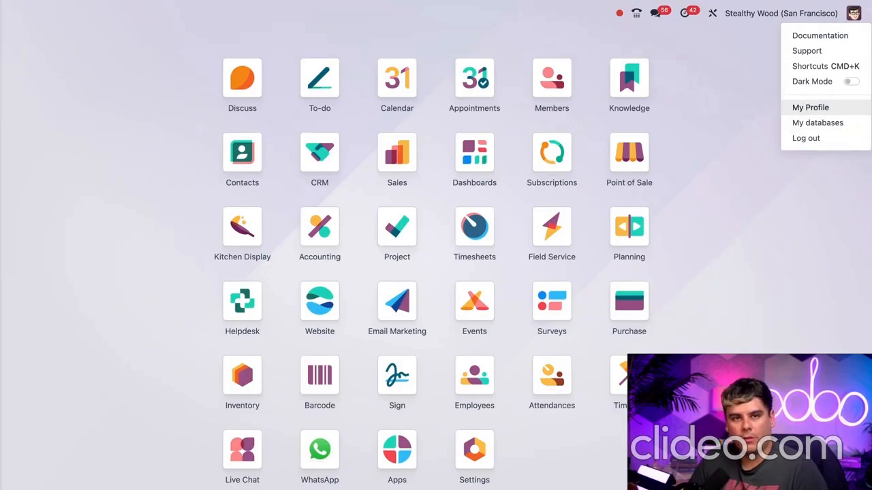
{"action": "left_click", "coordinate": [811, 108]}
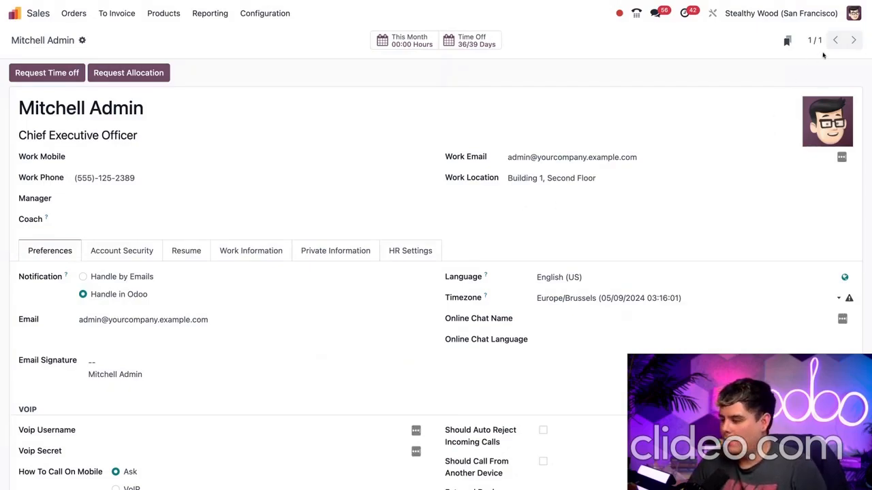
{"action": "left_click", "coordinate": [862, 16]}
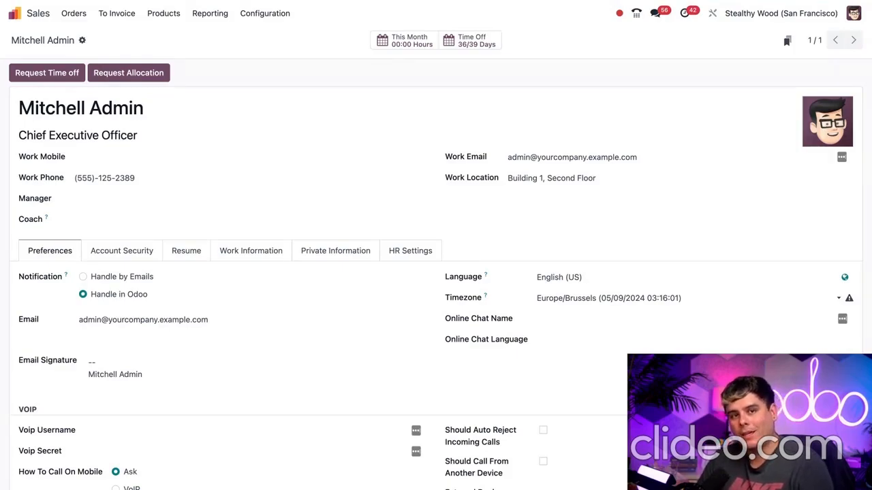
{"action": "left_click", "coordinate": [95, 298]}
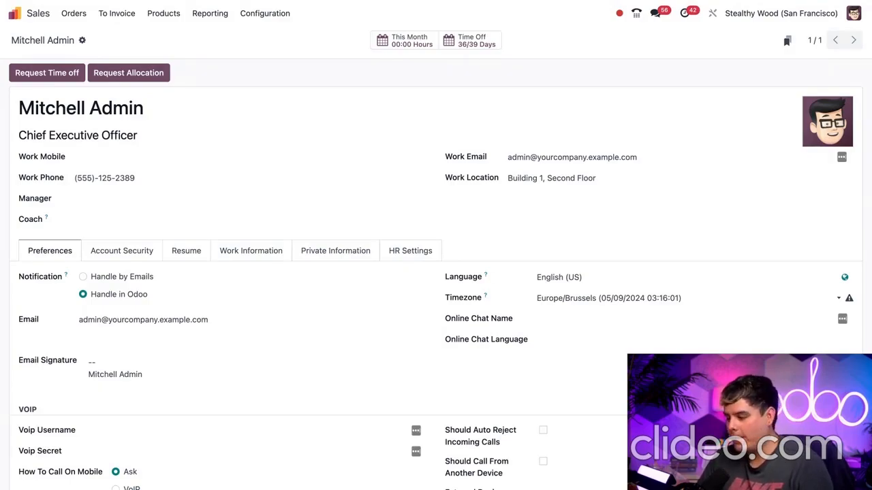
Add French (BE) / Français (BE) as an available language without selecting any website to translate
{"action": "left_click", "coordinate": [846, 278]}
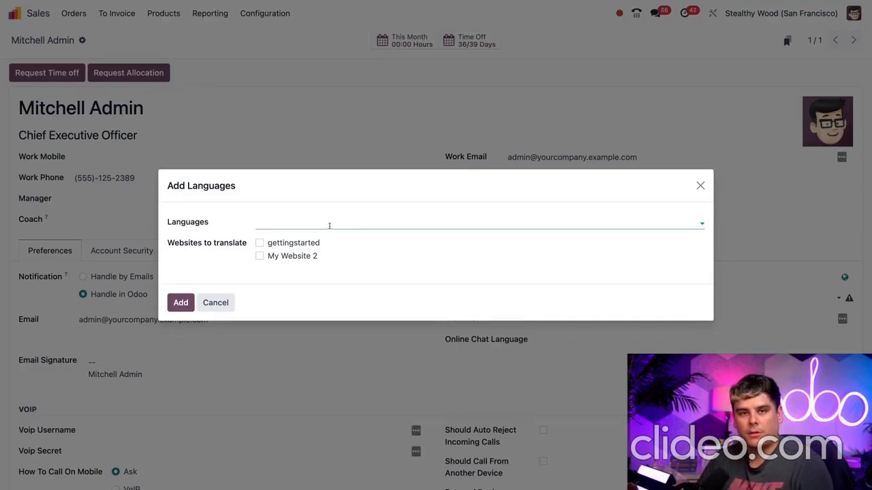
{"action": "type", "text": "French"}
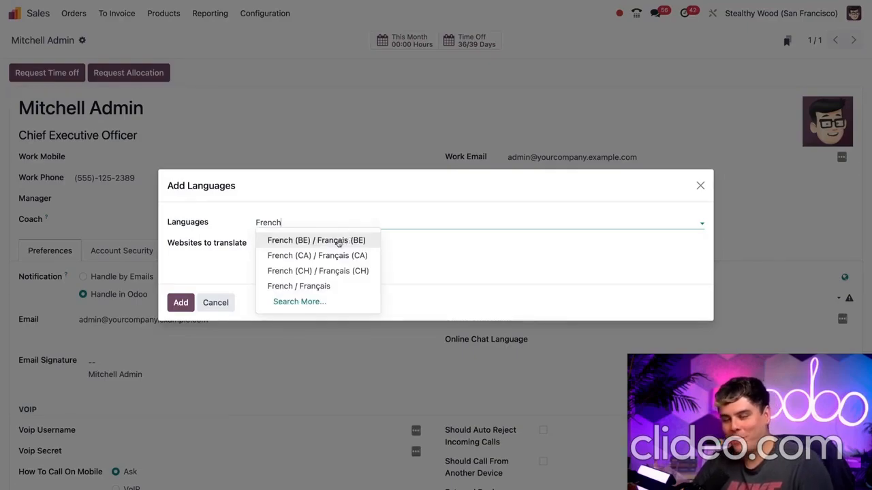
{"action": "left_click", "coordinate": [339, 242]}
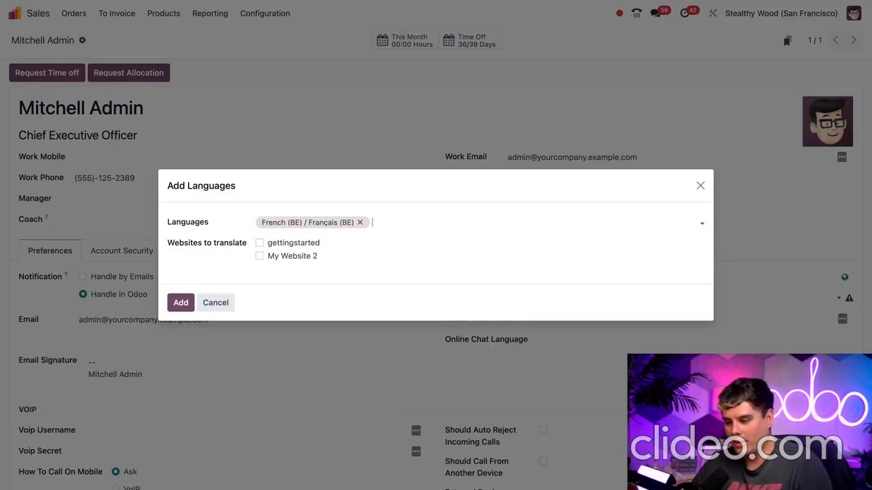
{"action": "left_click", "coordinate": [181, 302]}
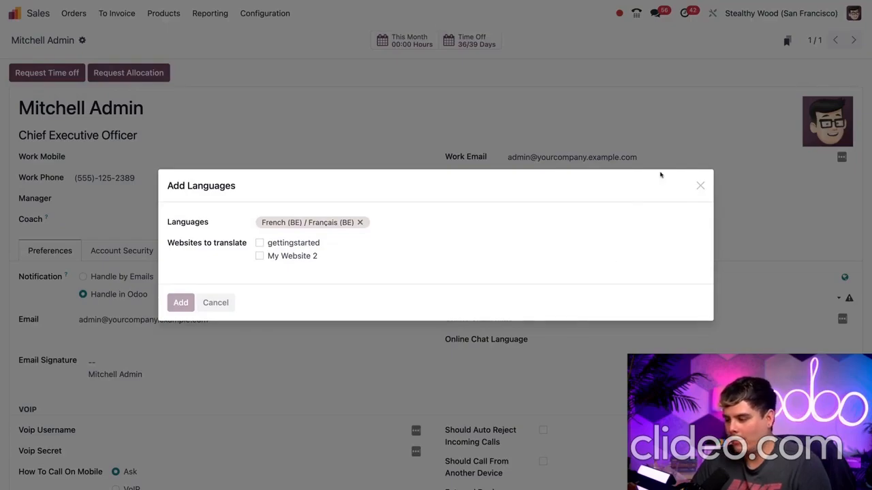
{"action": "left_click", "coordinate": [192, 283]}
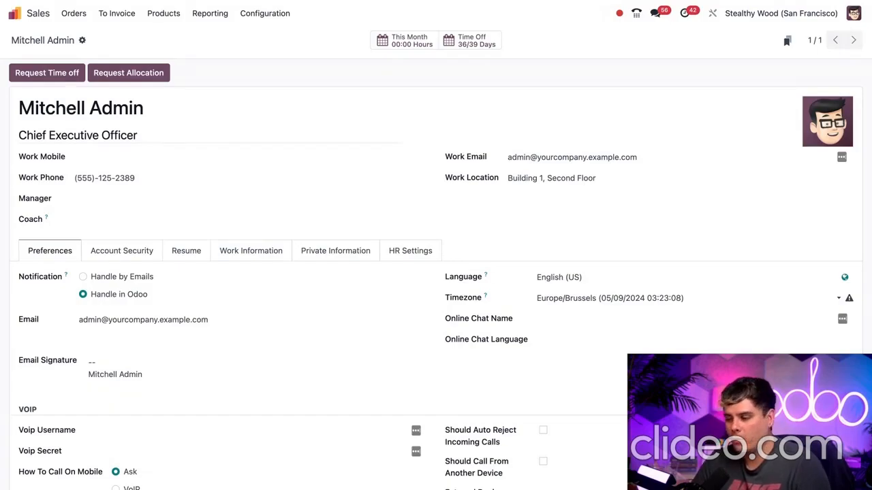
Look over the Sales configuration options and examine the profile's account security settings
{"action": "left_click", "coordinate": [291, 20]}
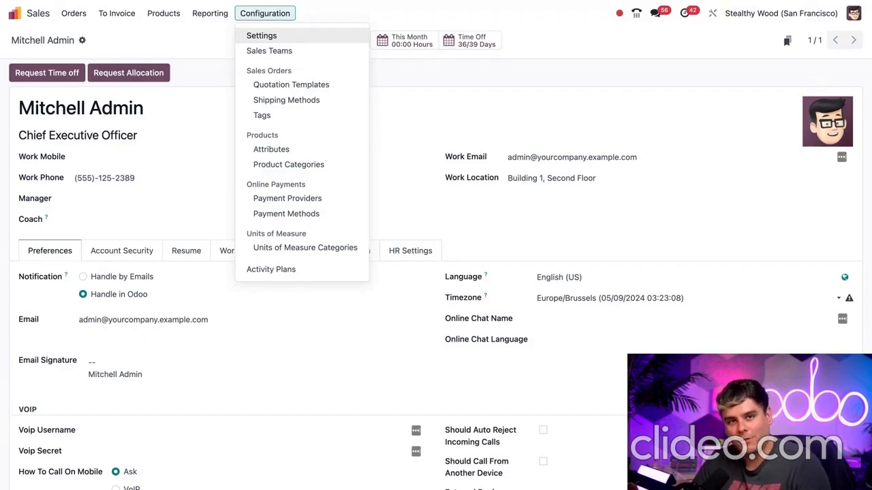
{"action": "key", "text": "Escape"}
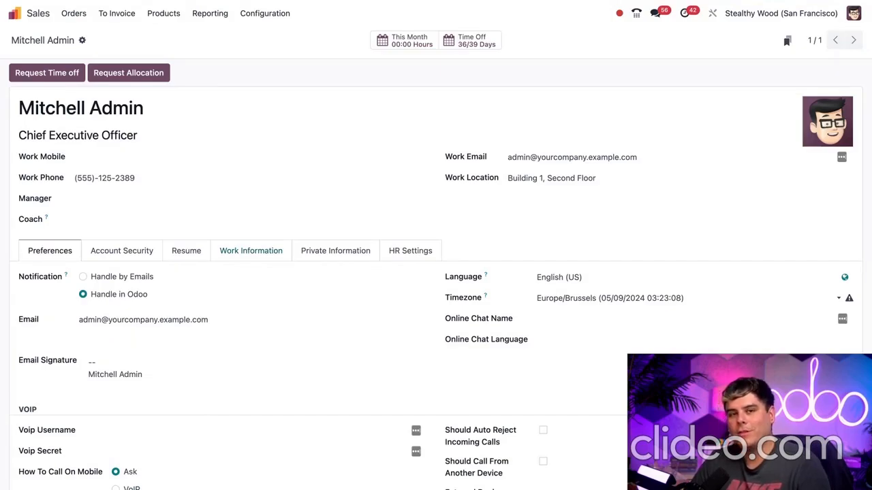
{"action": "left_click", "coordinate": [117, 250]}
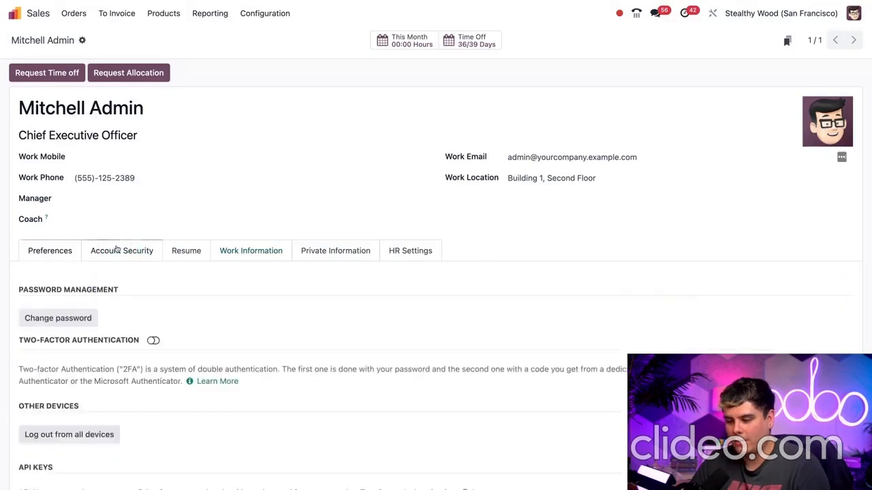
{"action": "scroll", "coordinate": [197, 296], "scroll_direction": "down", "scroll_amount": 1}
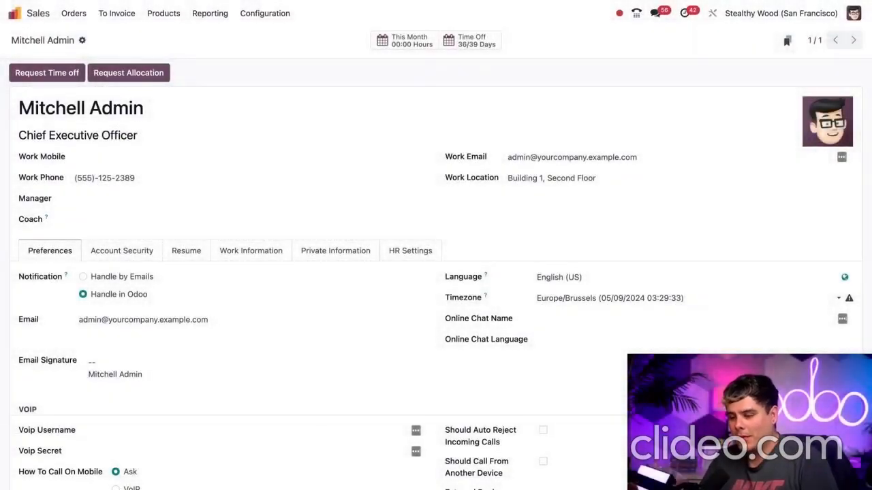
Leave the user profile and open the Sales app's quotations list from the home screen
{"action": "left_click", "coordinate": [13, 13]}
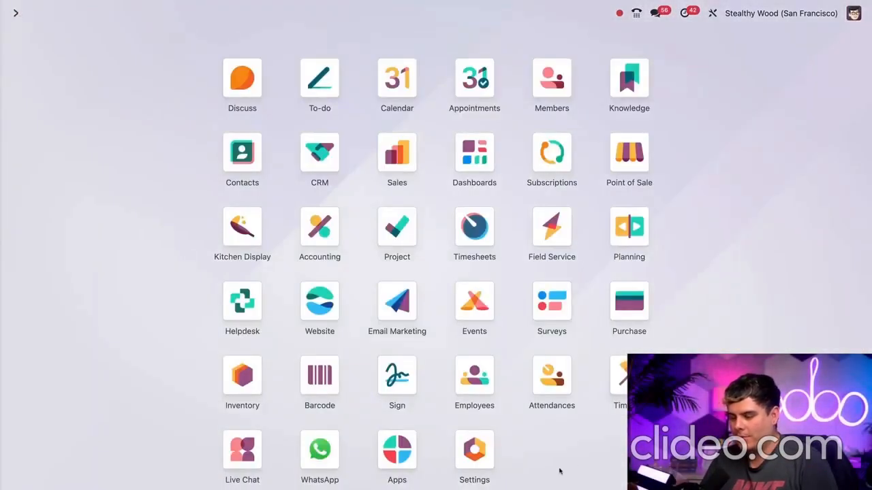
{"action": "left_click", "coordinate": [399, 163]}
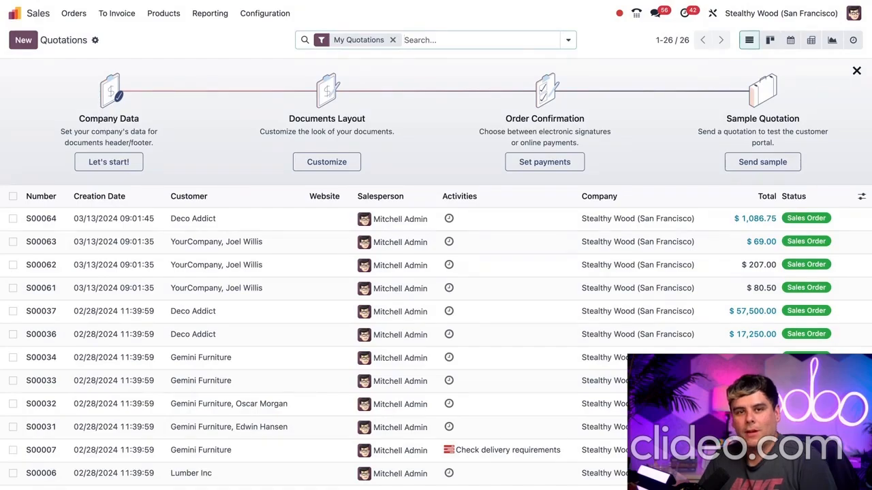
{"action": "left_click", "coordinate": [13, 13]}
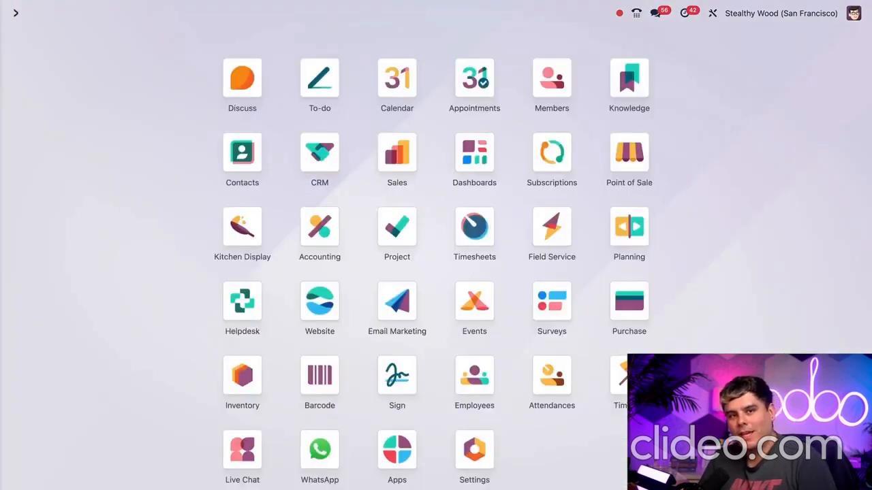
{"action": "left_click", "coordinate": [15, 13]}
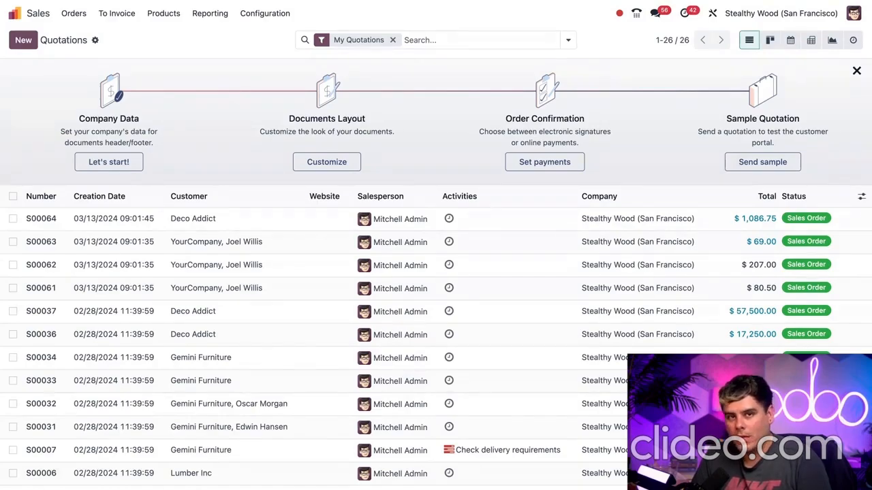
Select all listed quotations, review the print options and bulk actions offered for them, and clear the selection
{"action": "left_click", "coordinate": [13, 196]}
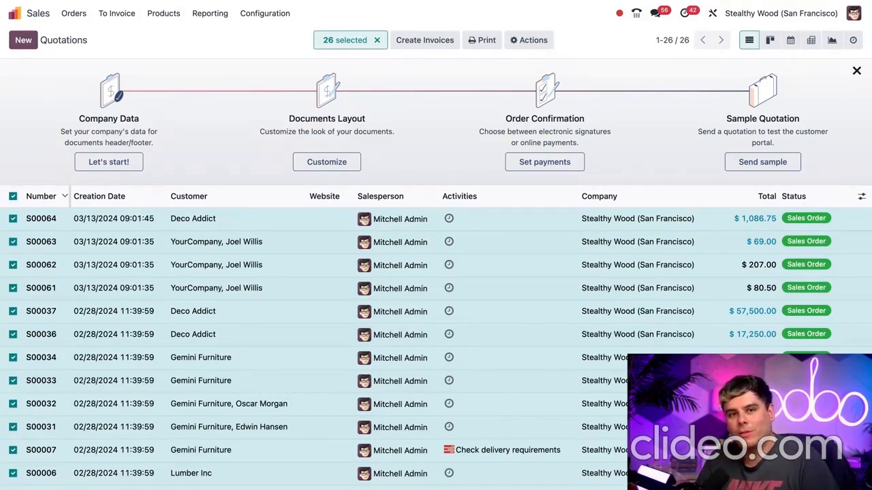
{"action": "left_click", "coordinate": [486, 42]}
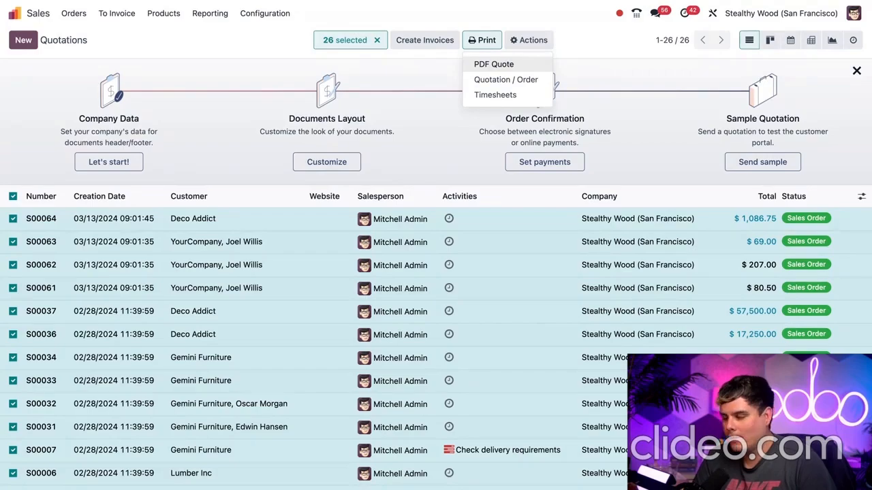
{"action": "left_click", "coordinate": [526, 44]}
{"action": "left_click", "coordinate": [526, 46]}
{"action": "left_click", "coordinate": [527, 47]}
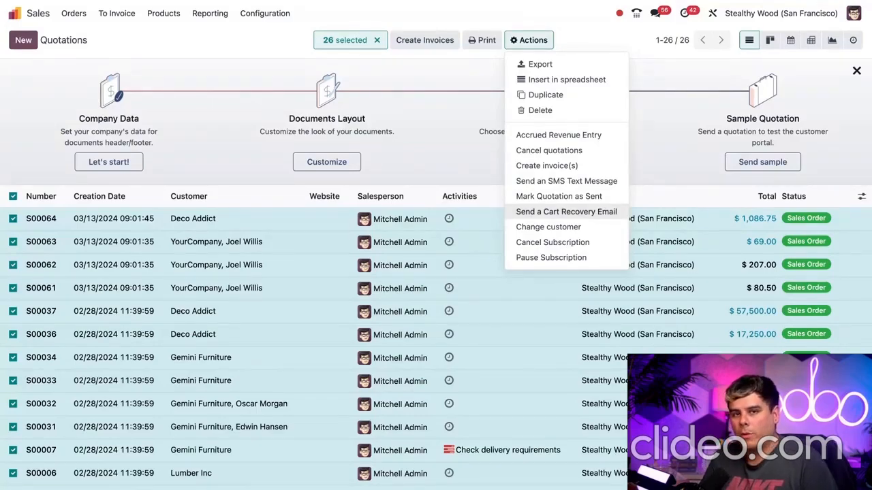
{"action": "left_click", "coordinate": [12, 196]}
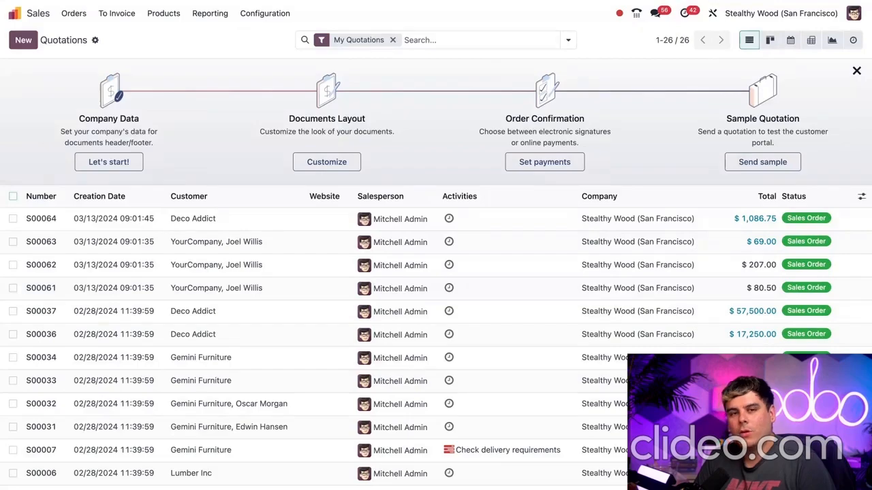
Remove the My Quotations filter and expand the Create Date periods in the search options
{"action": "left_click", "coordinate": [392, 41]}
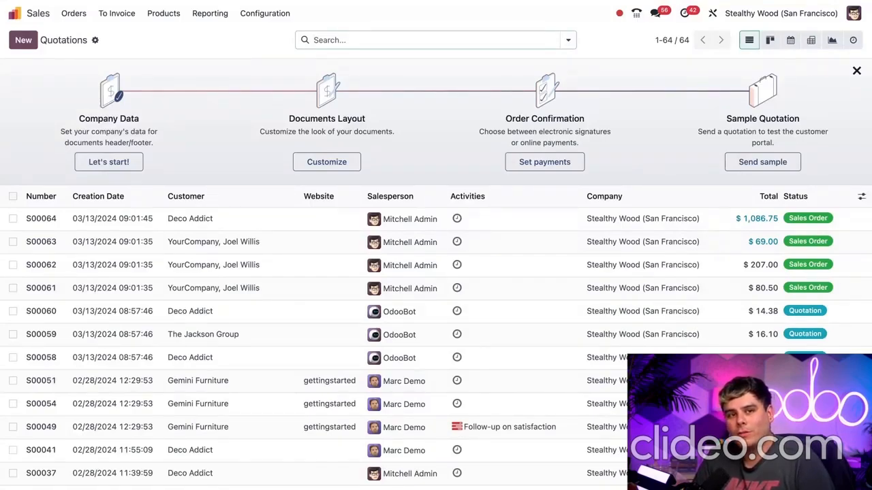
{"action": "left_click", "coordinate": [568, 39]}
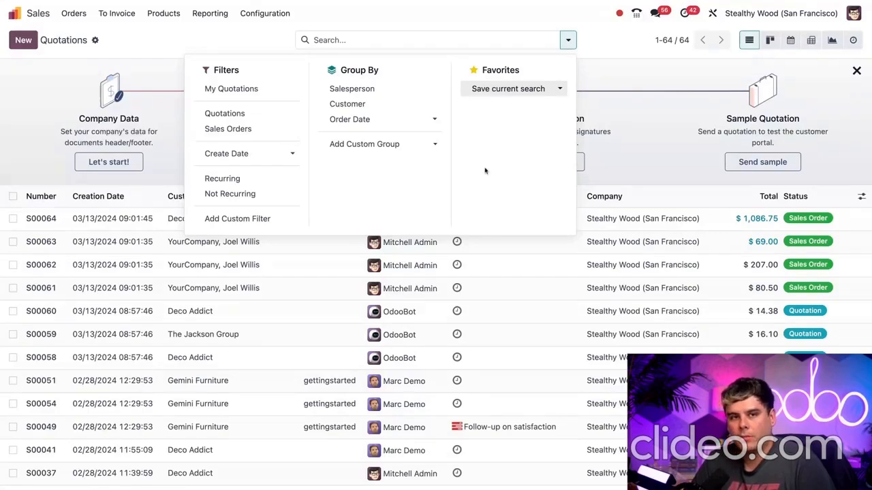
{"action": "left_click", "coordinate": [291, 153]}
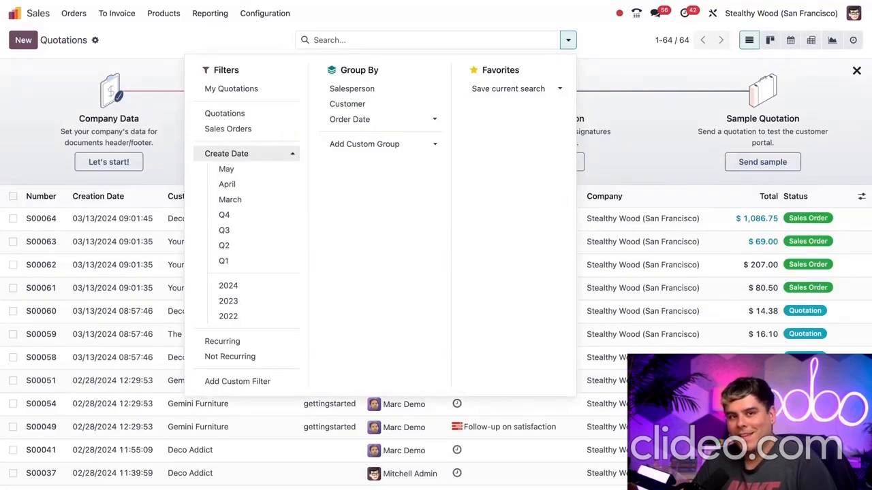
Try the April, Q4 and Q3 creation date filters for 2024 on the quotations, clearing each one again
{"action": "left_click", "coordinate": [254, 184]}
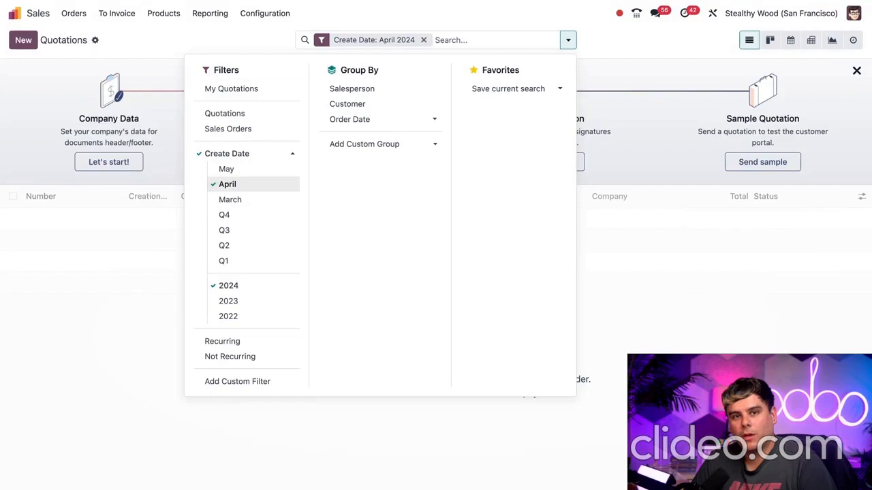
{"action": "left_click", "coordinate": [256, 184]}
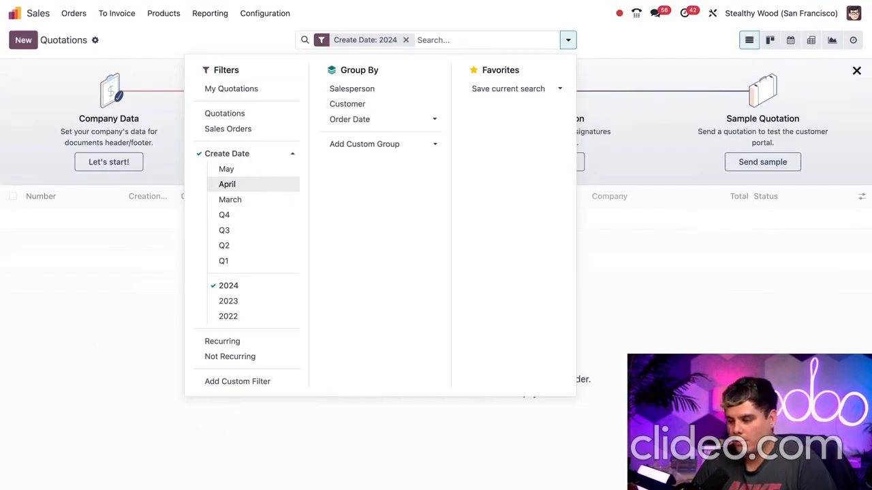
{"action": "left_click", "coordinate": [252, 216]}
{"action": "left_click", "coordinate": [251, 217]}
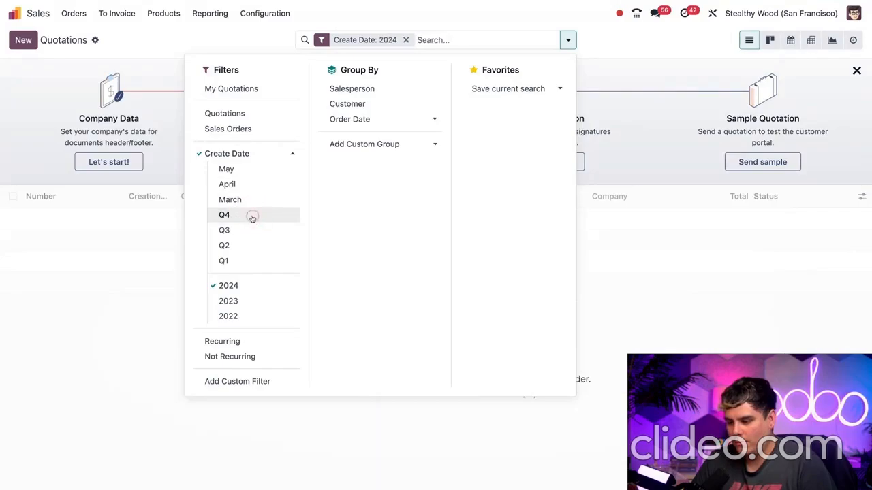
{"action": "left_click", "coordinate": [248, 230]}
{"action": "left_click", "coordinate": [249, 231]}
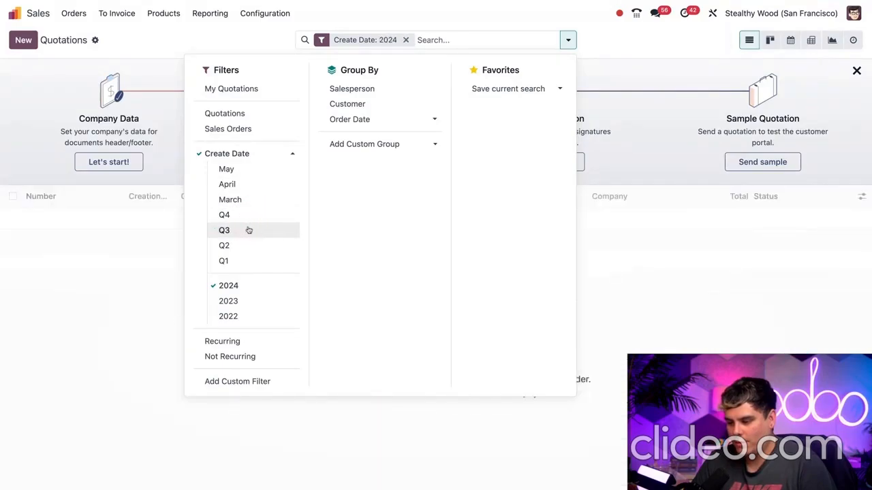
Filter the quotations by creation date to Q1, Q2, Q3 and Q4 of 2023, with 2024 excluded
{"action": "left_click", "coordinate": [240, 301]}
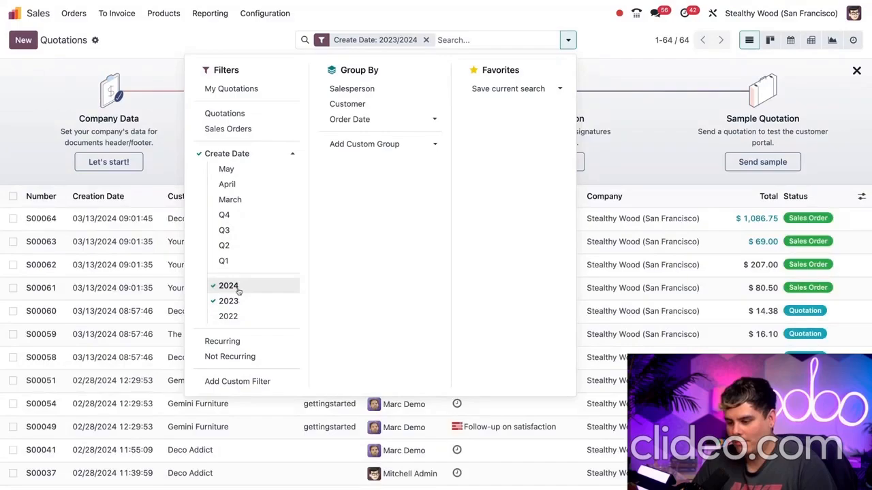
{"action": "left_click", "coordinate": [238, 290]}
{"action": "left_click", "coordinate": [239, 222]}
{"action": "left_click", "coordinate": [239, 222]}
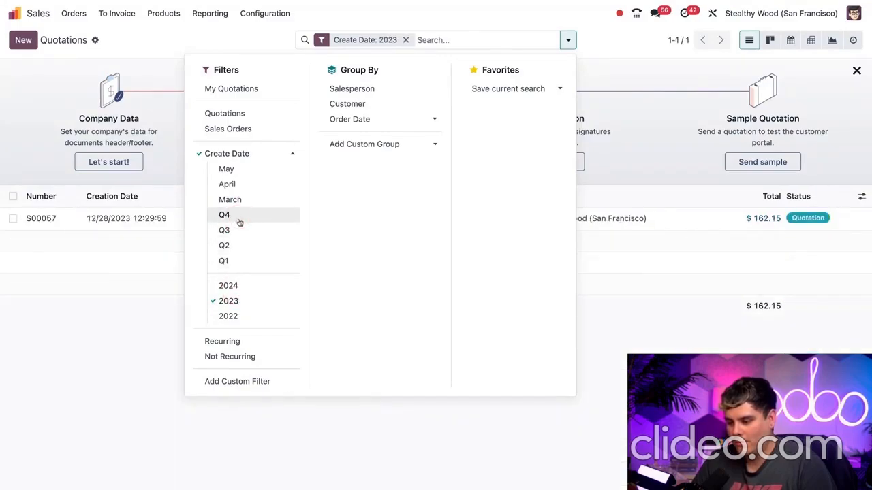
{"action": "left_click", "coordinate": [238, 230]}
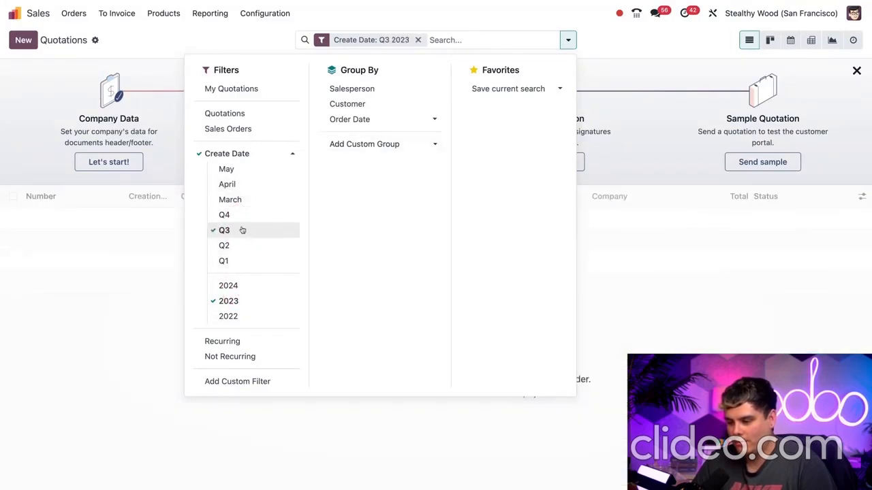
{"action": "left_click", "coordinate": [240, 214]}
{"action": "left_click", "coordinate": [230, 245]}
{"action": "left_click", "coordinate": [232, 261]}
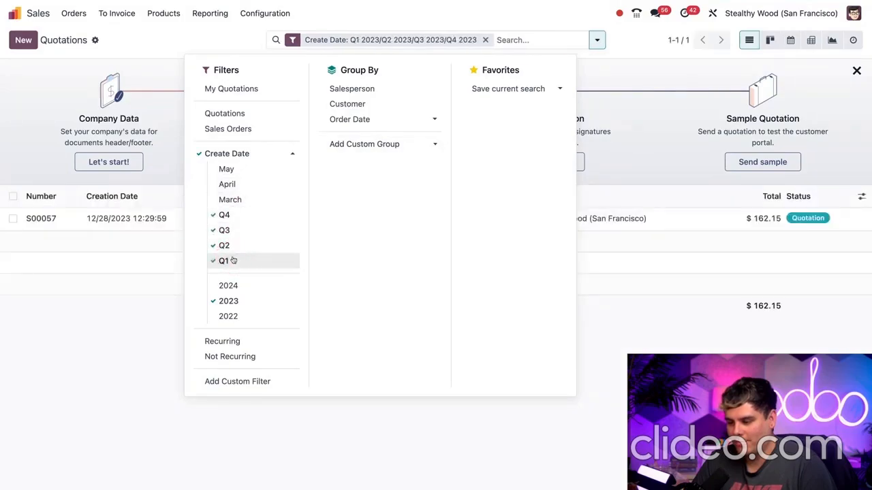
Group the filtered quotations by Salesperson and expand the salesperson group to show its records
{"action": "left_click", "coordinate": [399, 92]}
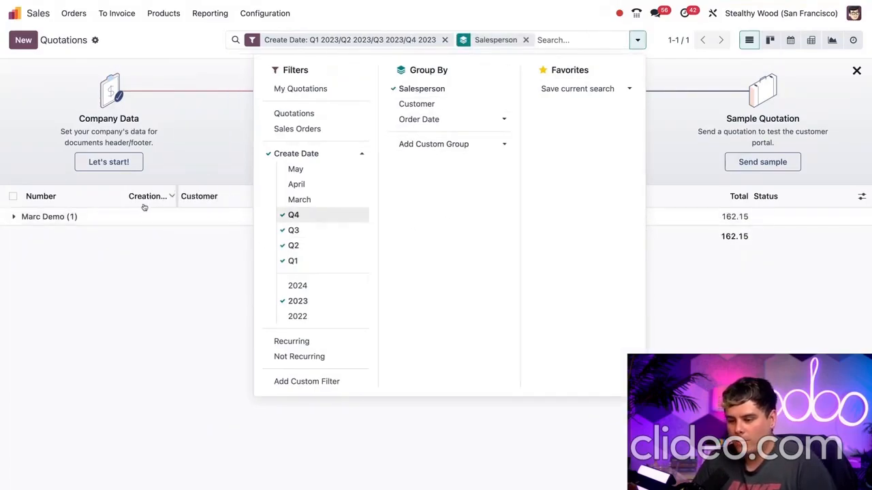
{"action": "left_click", "coordinate": [138, 316]}
{"action": "left_click", "coordinate": [18, 224]}
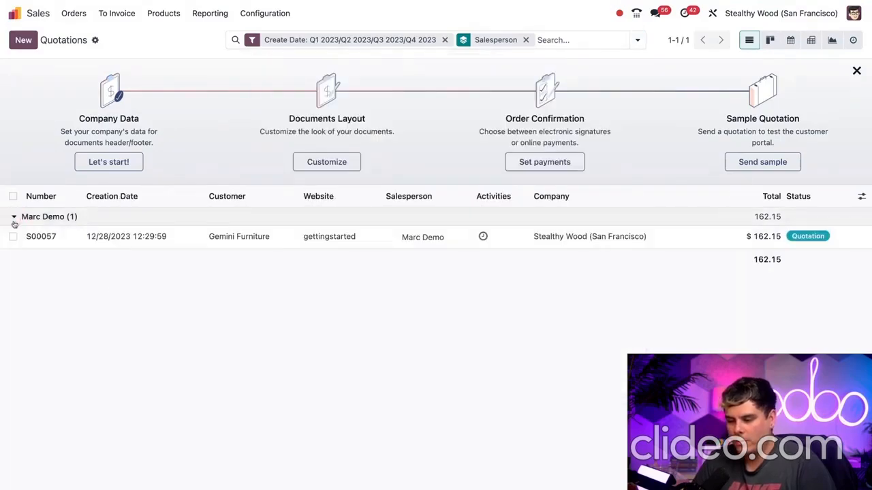